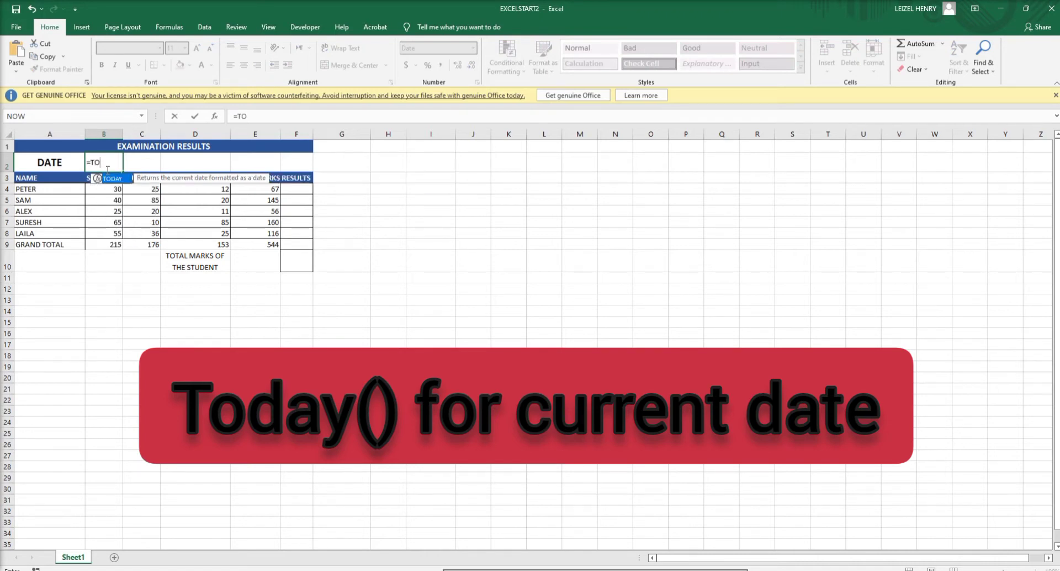
Enter the formula =TODAY() in cell B2 beside the DATE label
text(ODAY)
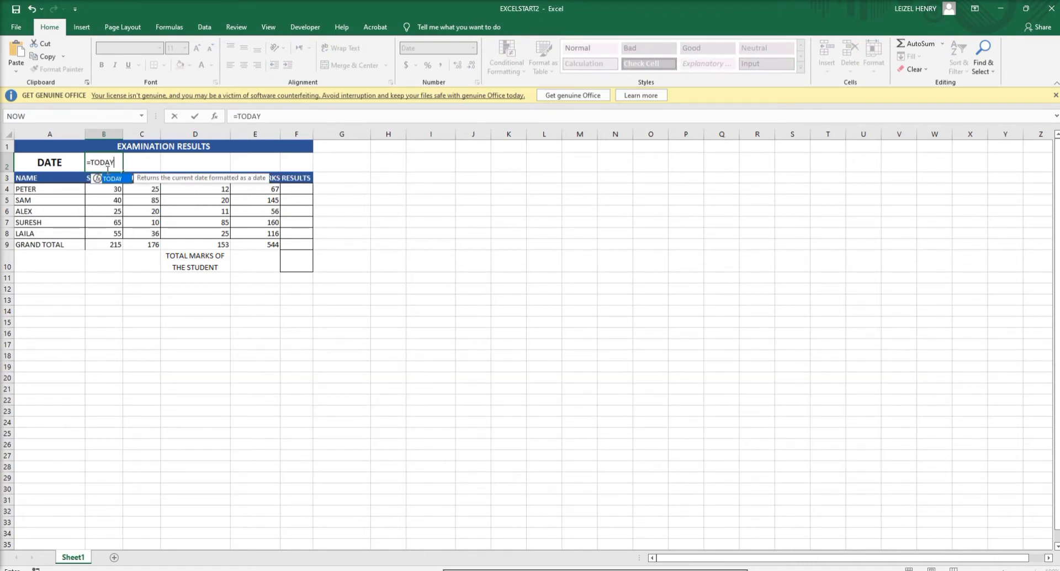
text(())
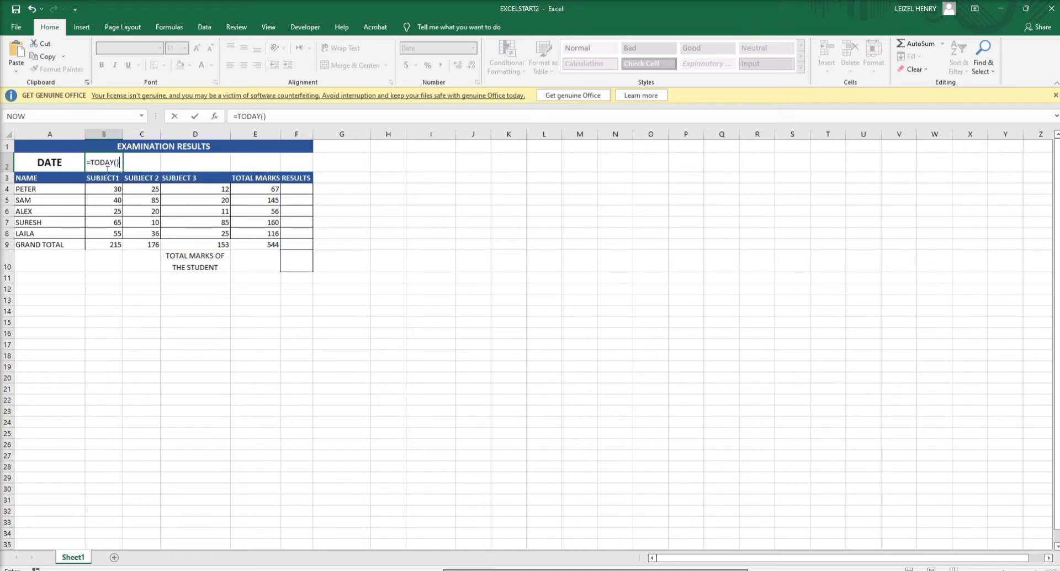
key(Return)
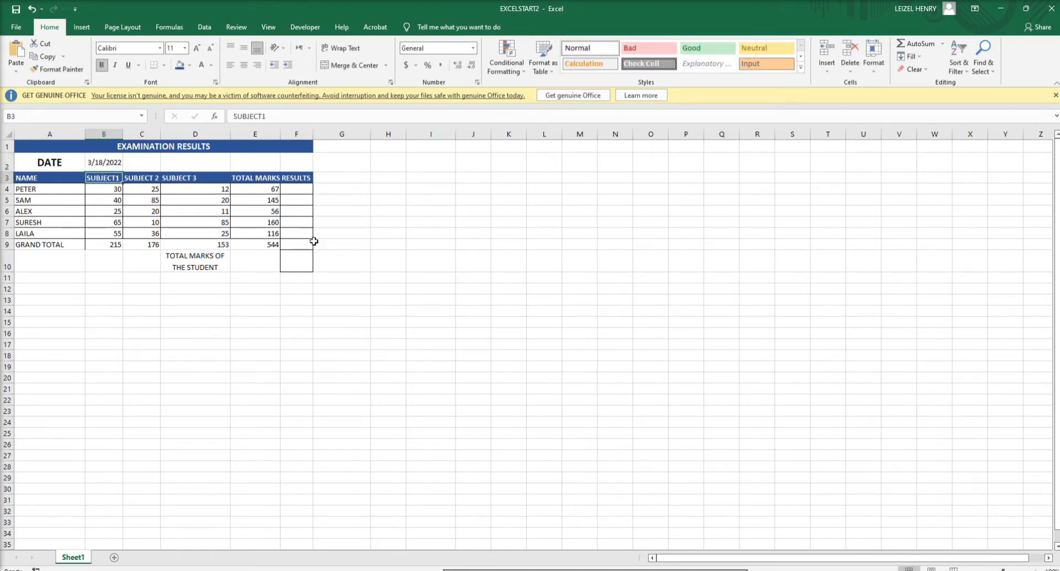
Format the date in B2 with the English (United States) date type 14-Mar-12
click(108, 162)
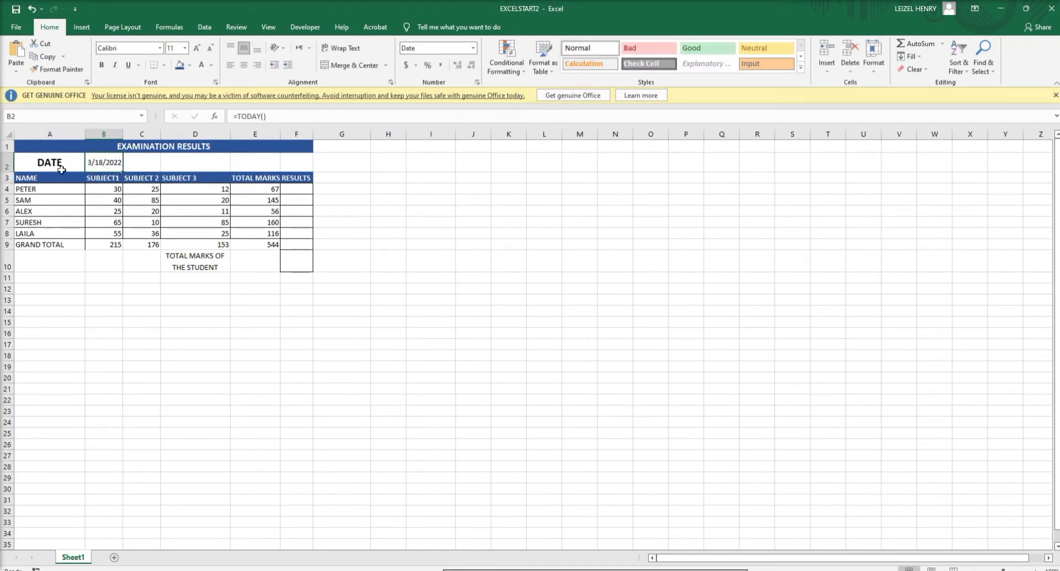
right_click(100, 165)
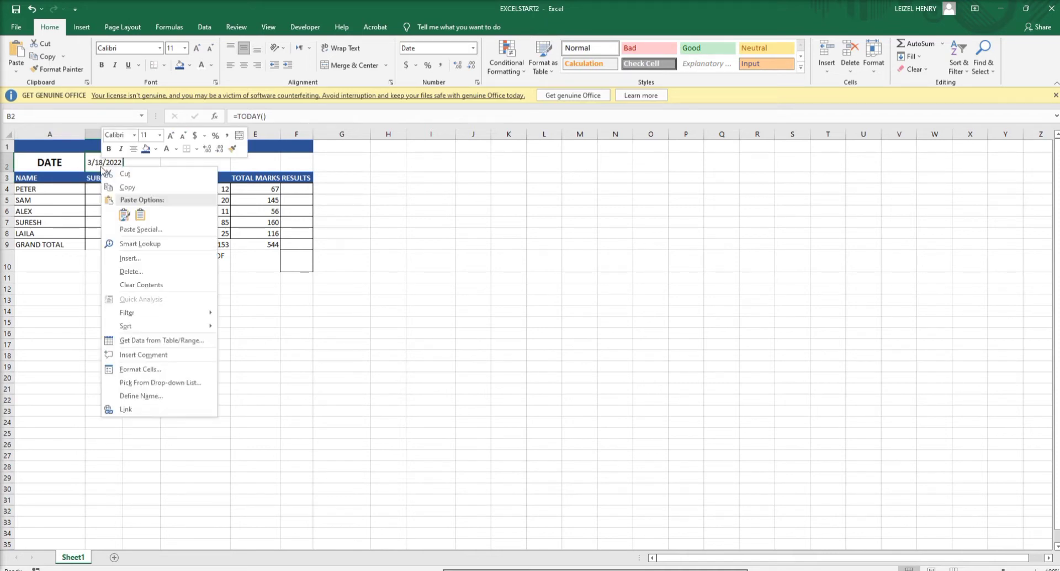
click(154, 371)
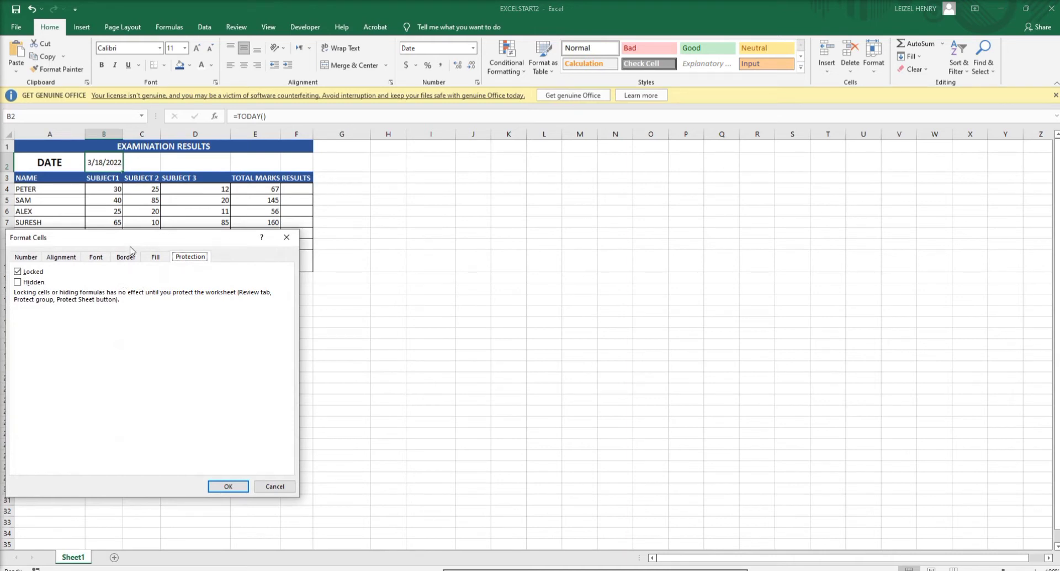
drag(132, 241, 286, 241)
click(178, 256)
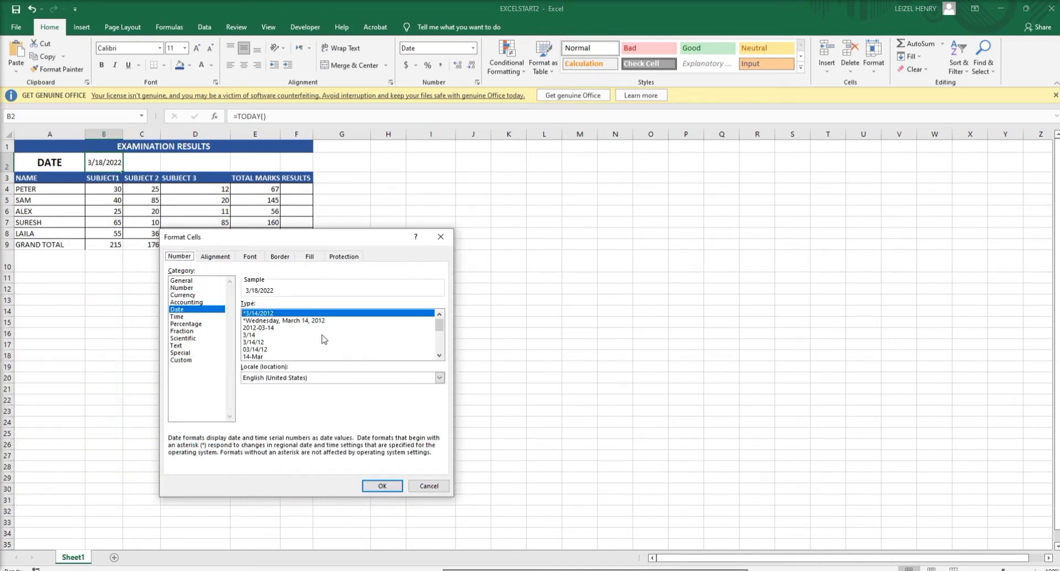
click(439, 355)
click(269, 356)
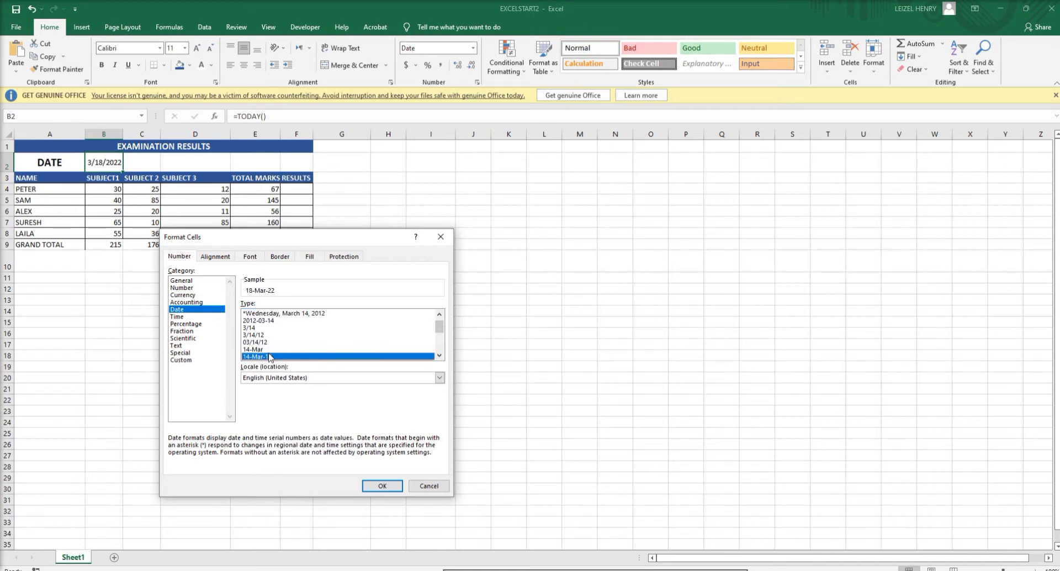
click(382, 485)
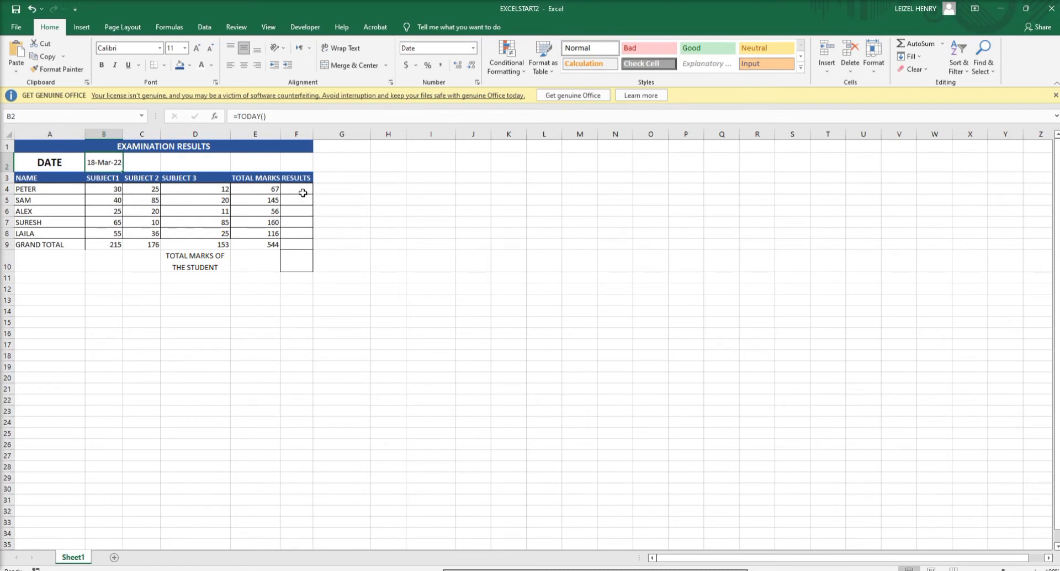
Enter =IF(E4<70,"FAIL","PASS") in F4 to grade the first student's total marks
click(272, 189)
click(271, 210)
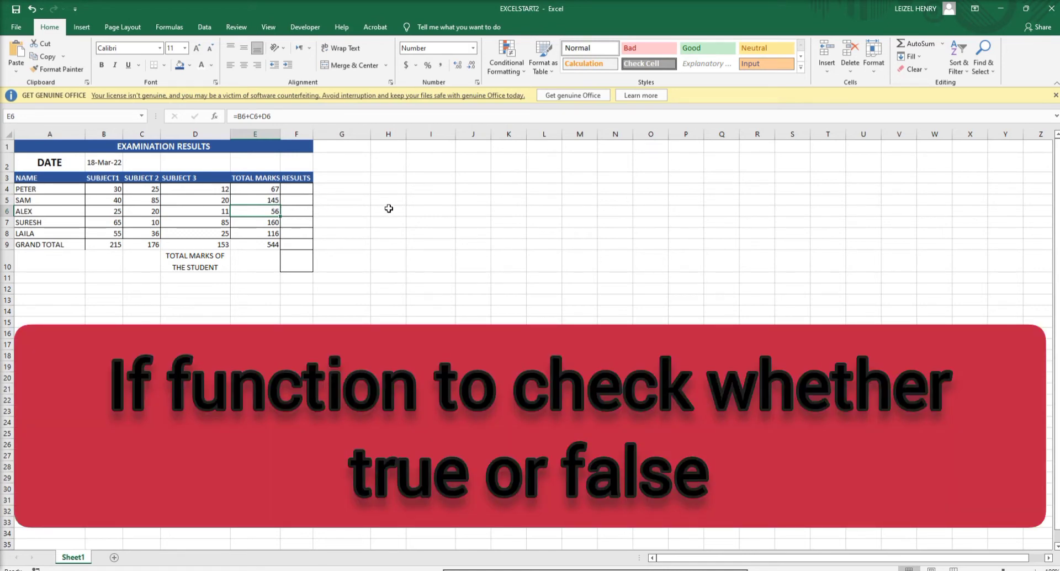
click(297, 190)
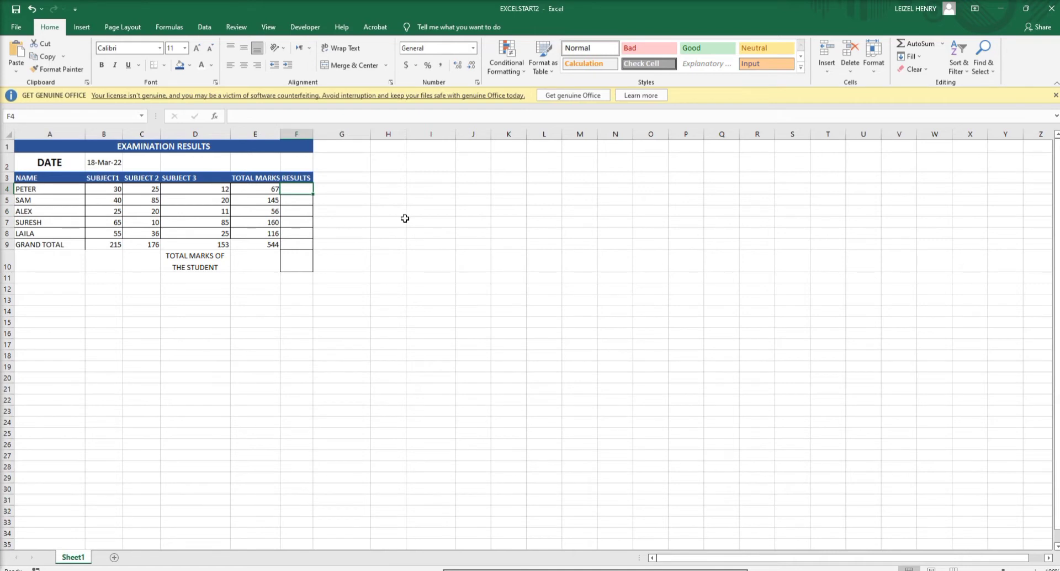
text(=I)
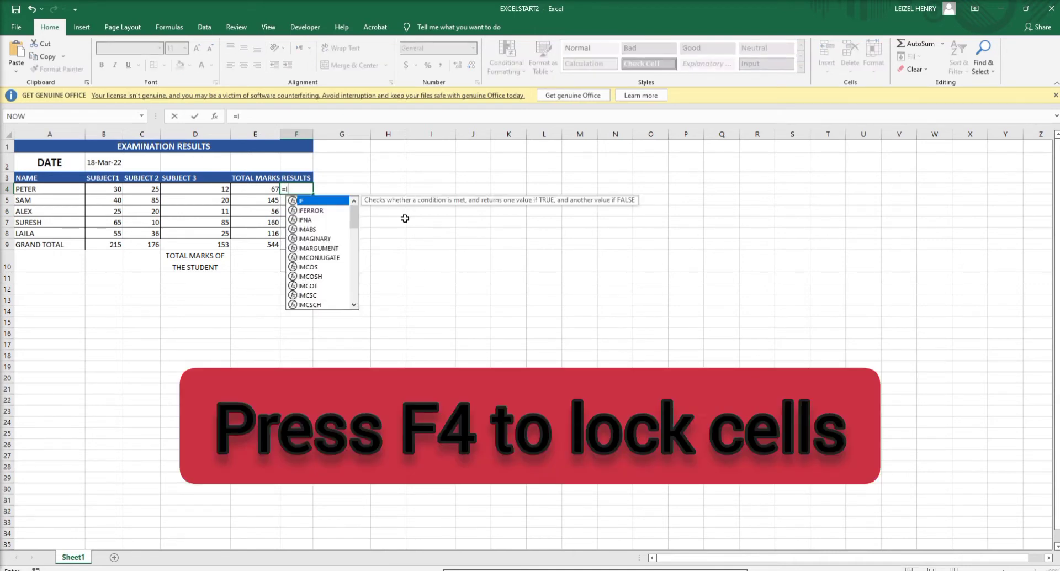
text(F()
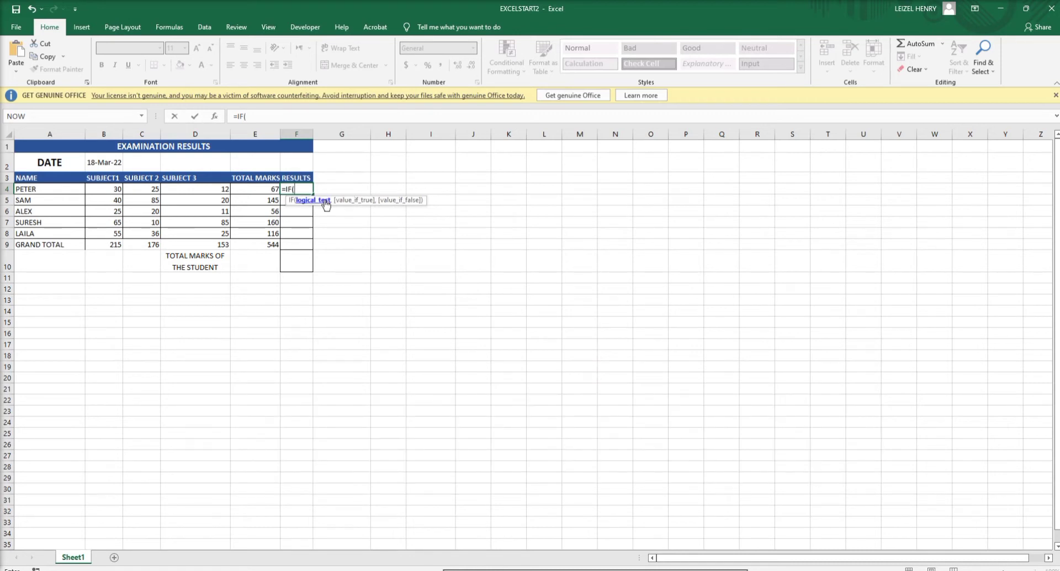
click(272, 186)
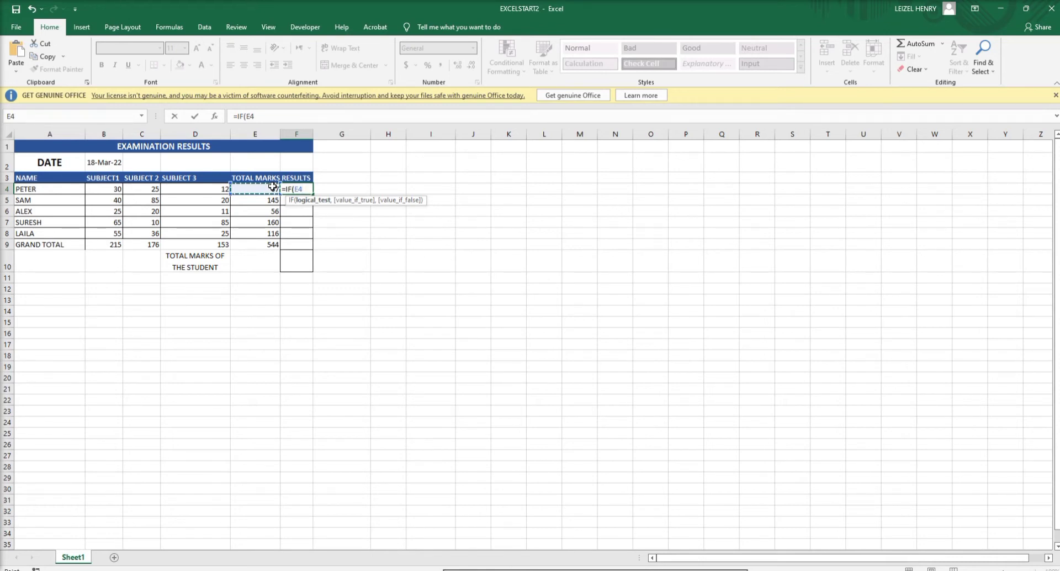
text(<)
text(,"FAI)
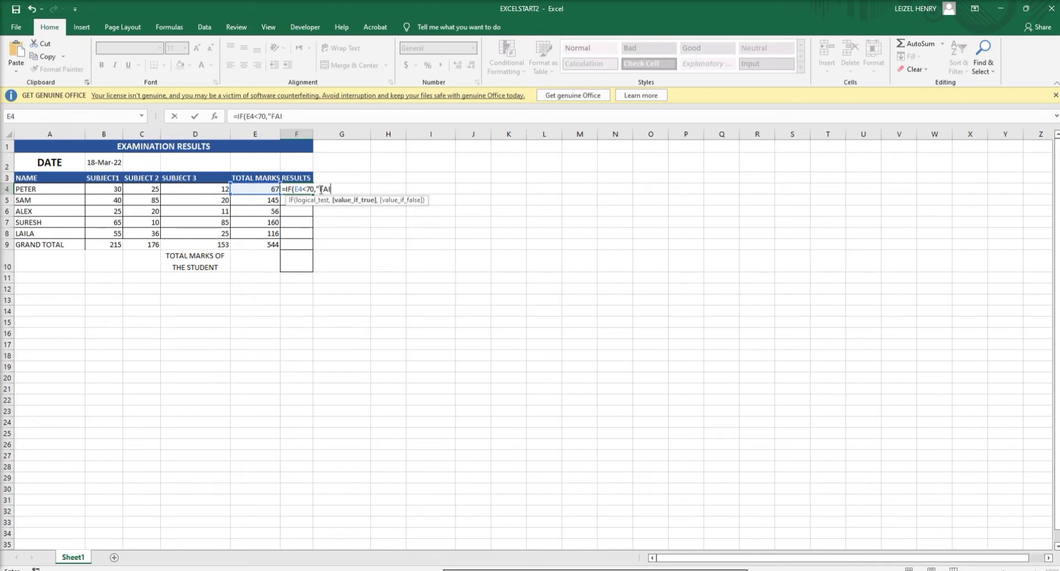
text(L",)
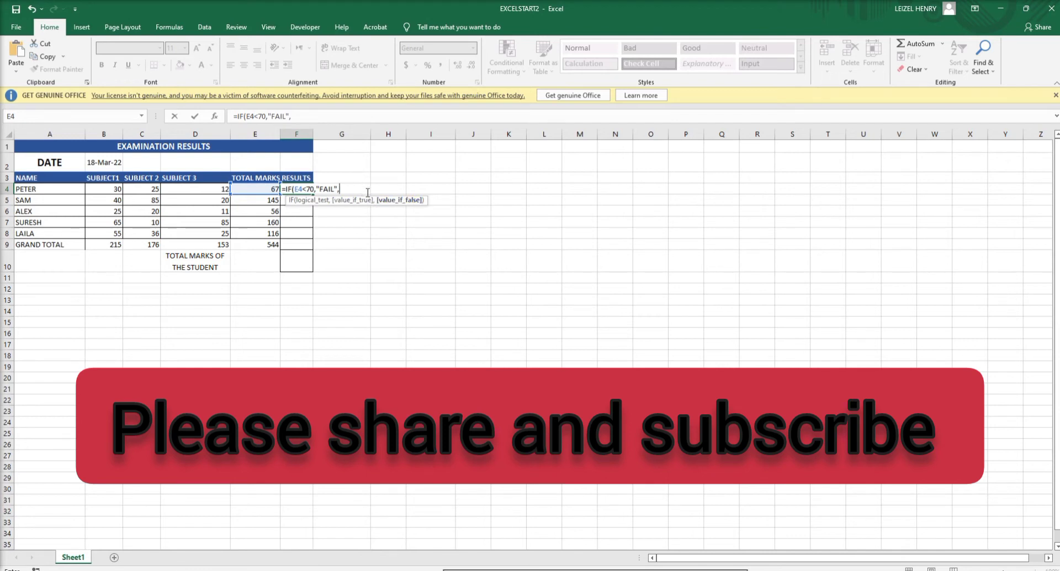
text("P)
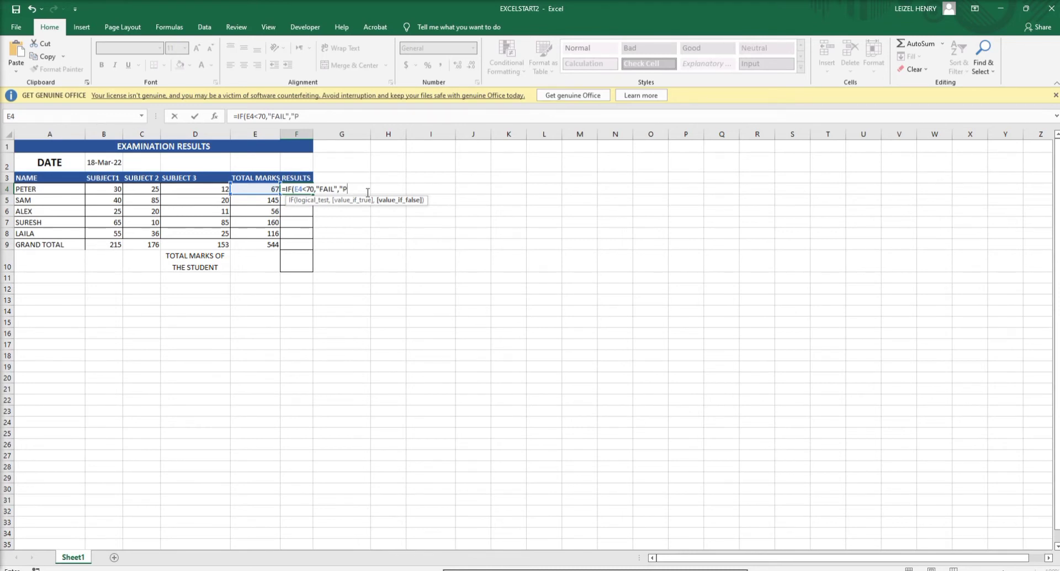
text(ASS"))
key(Return)
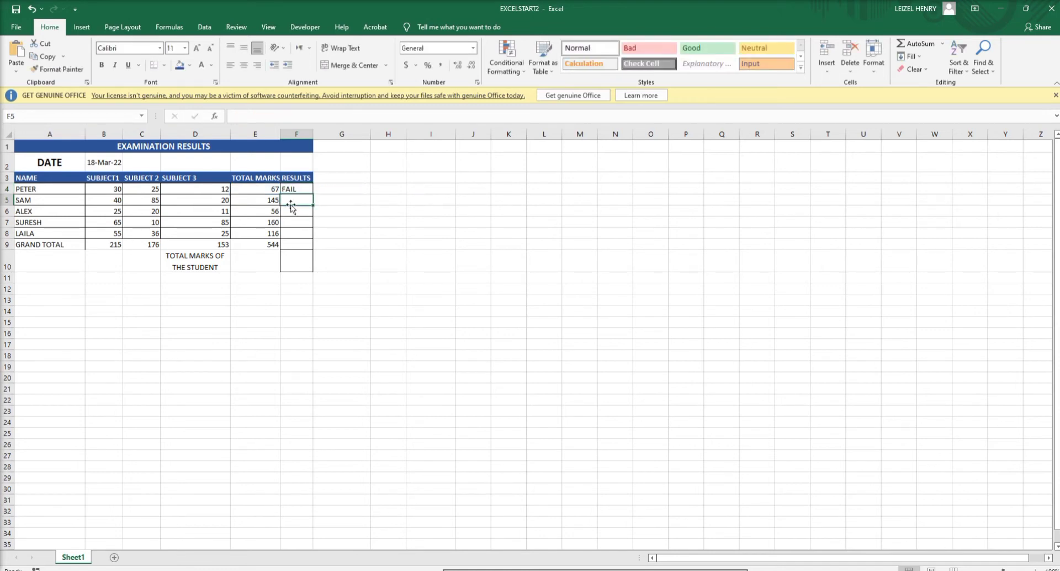
Copy the IF formula from F4 down the RESULTS column to F10, and clear the contents of F10
click(262, 190)
click(302, 192)
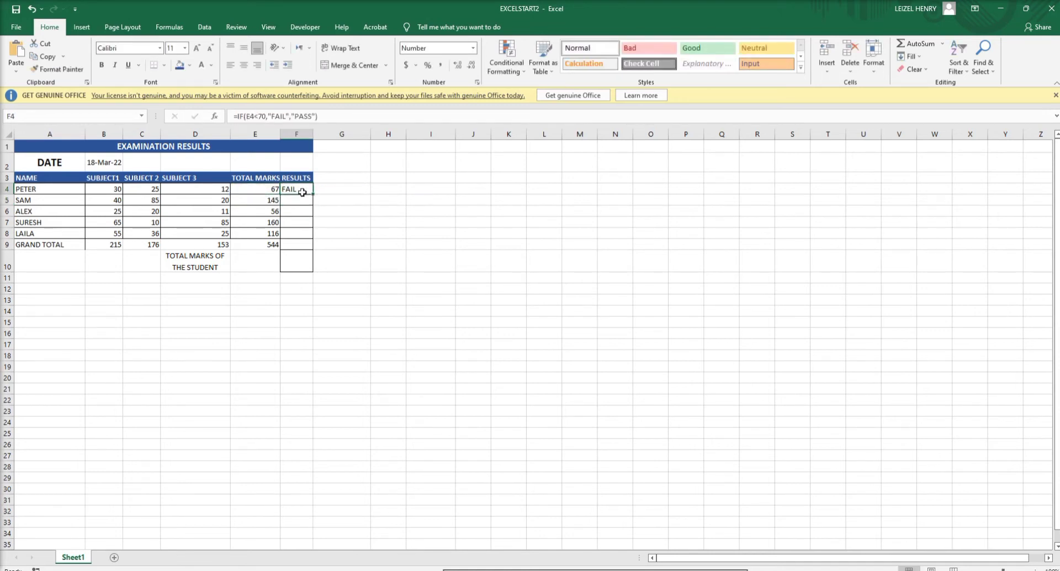
drag(313, 194, 310, 271)
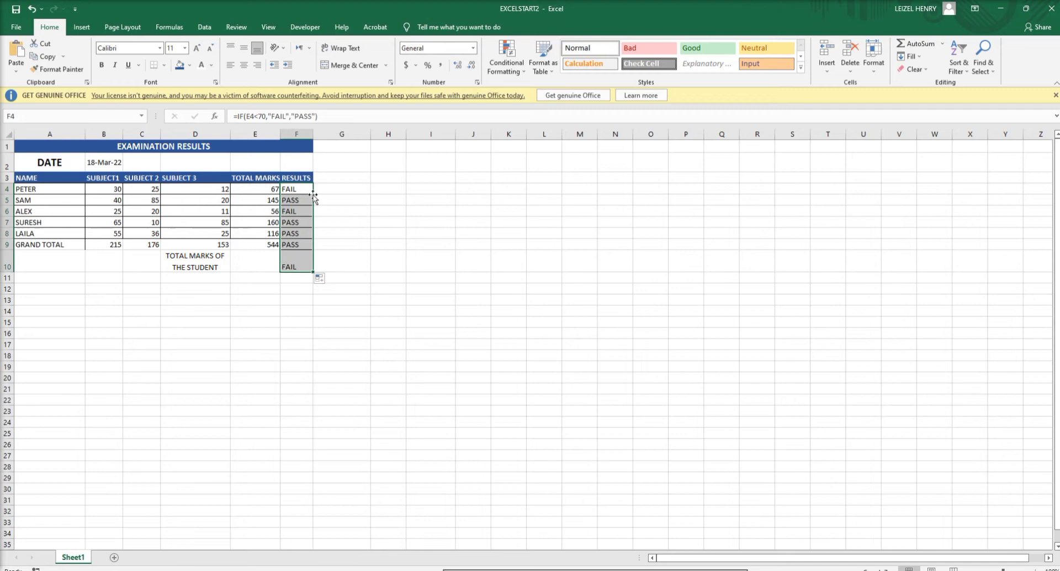
click(299, 265)
key(Delete)
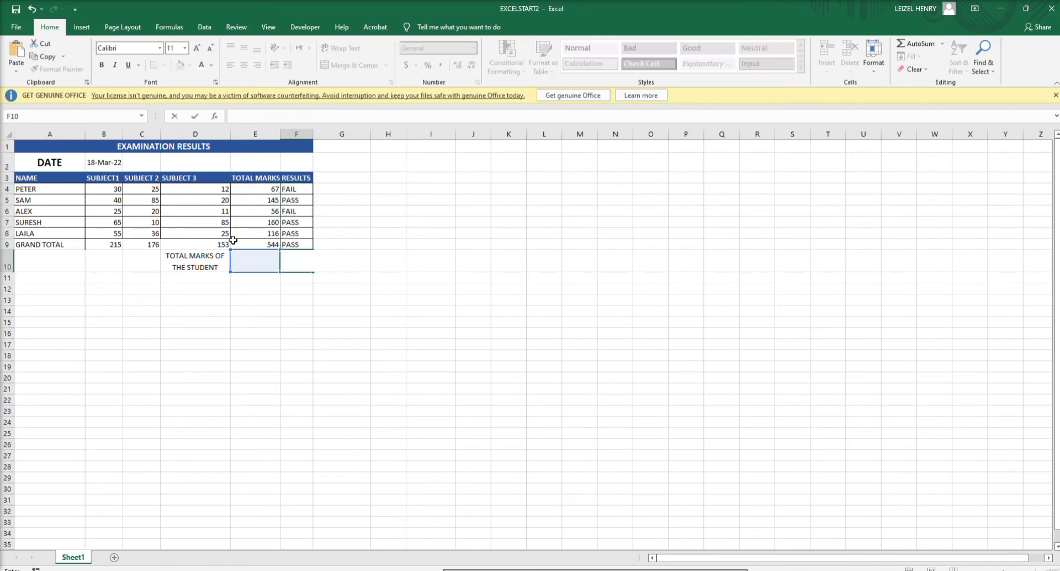
click(295, 322)
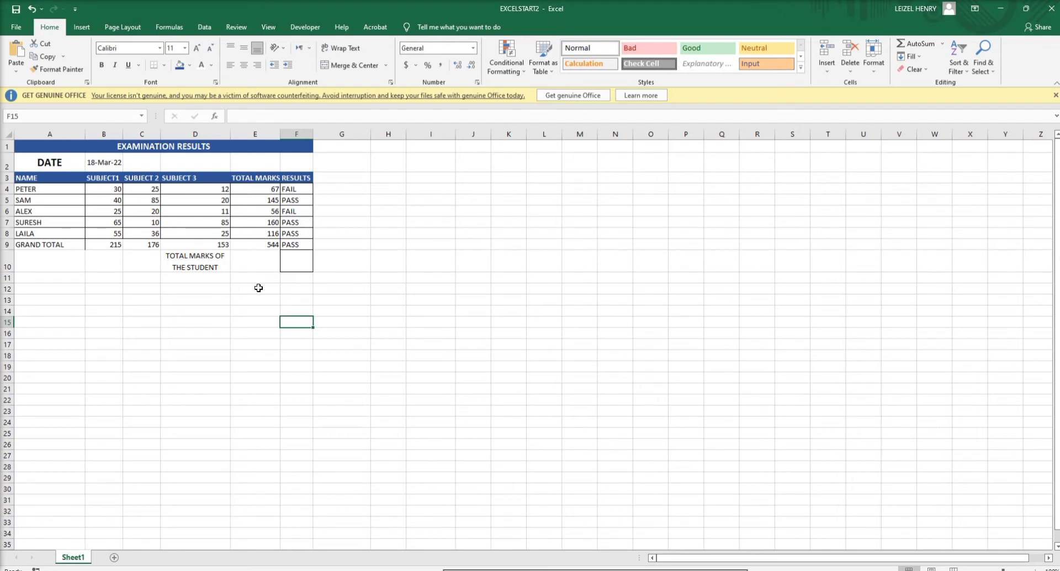
Enter =COUNT(E4:E9) in G4 to count the numeric cells in the TOTAL MARKS column
click(349, 190)
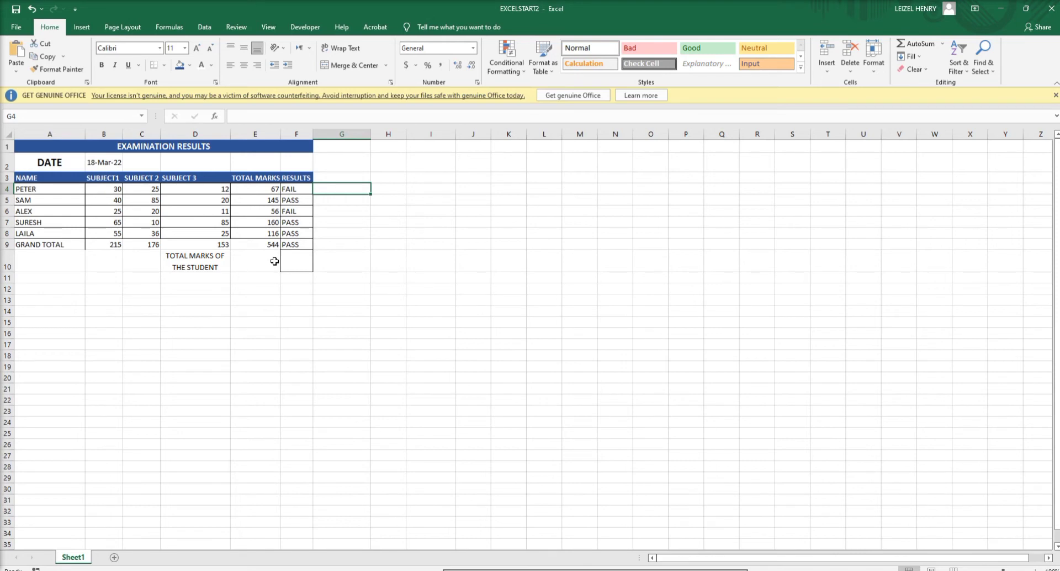
text(=)
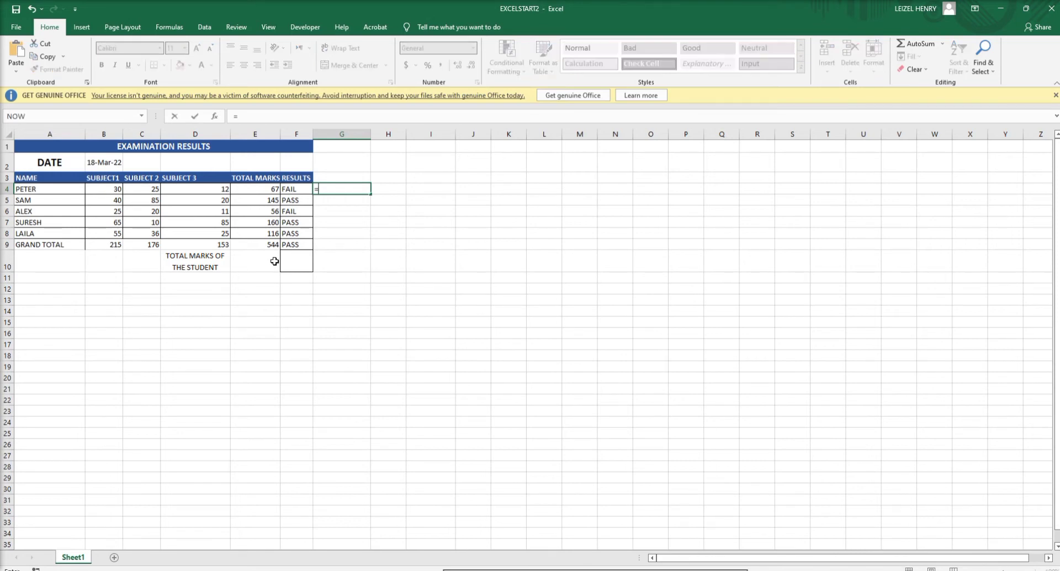
text(COUNT)
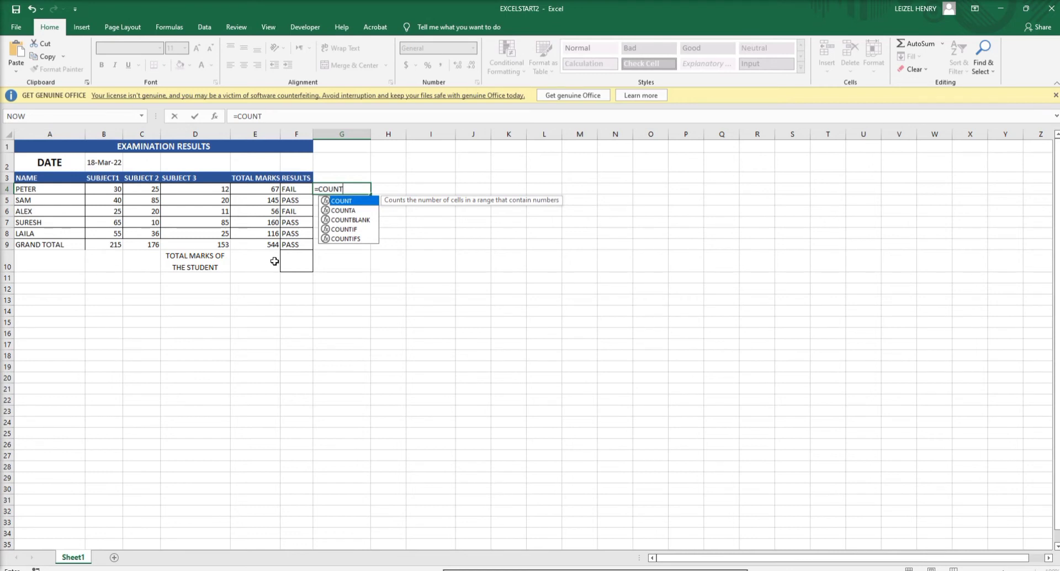
text(()
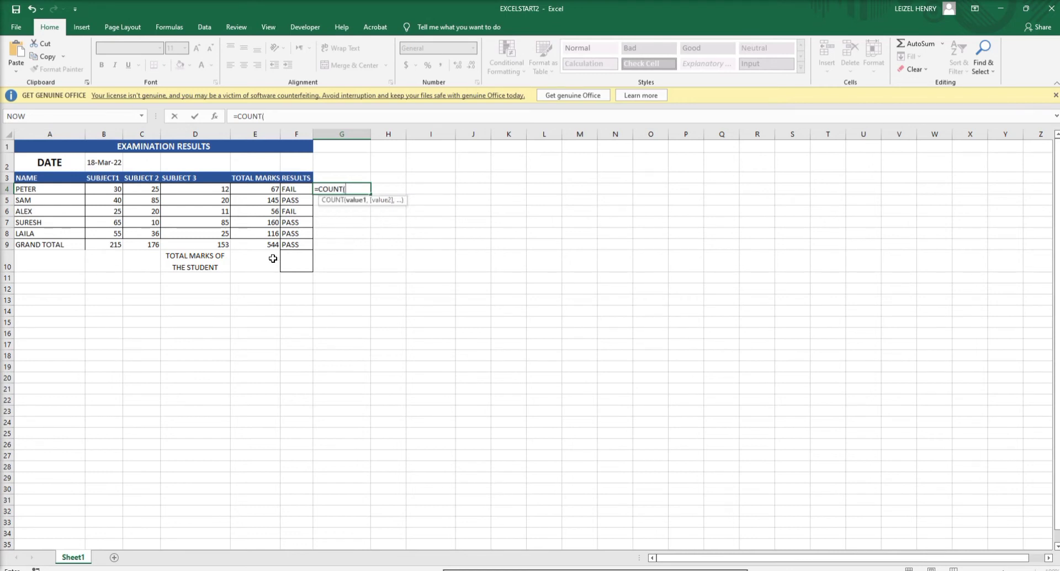
click(262, 190)
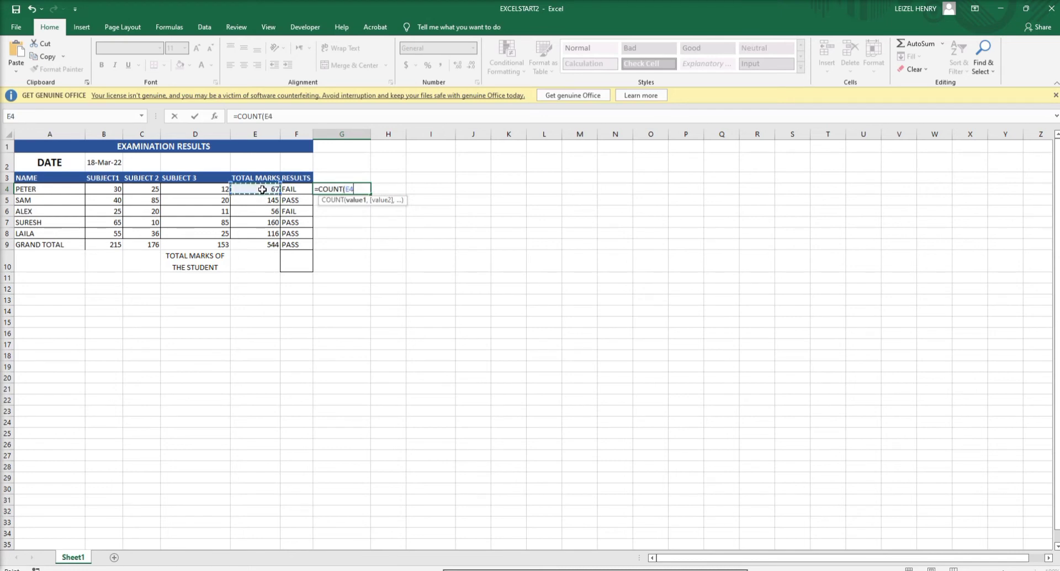
drag(263, 189, 263, 244)
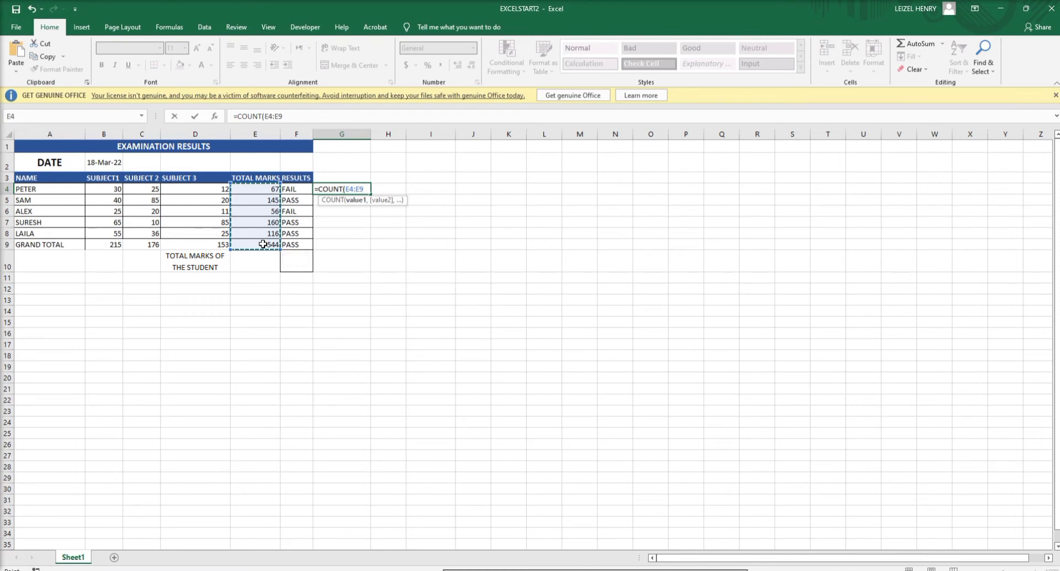
text())
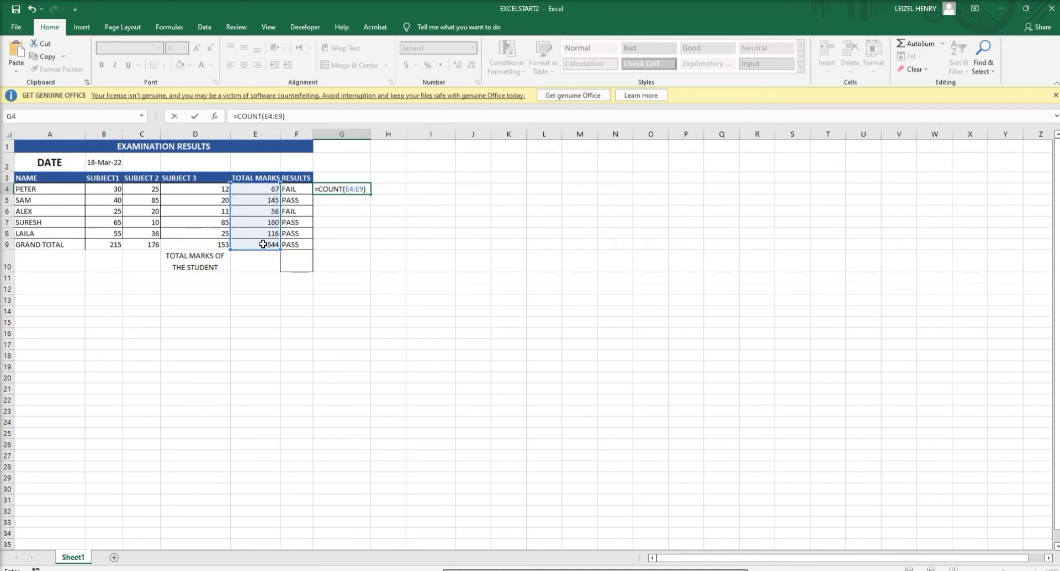
key(Return)
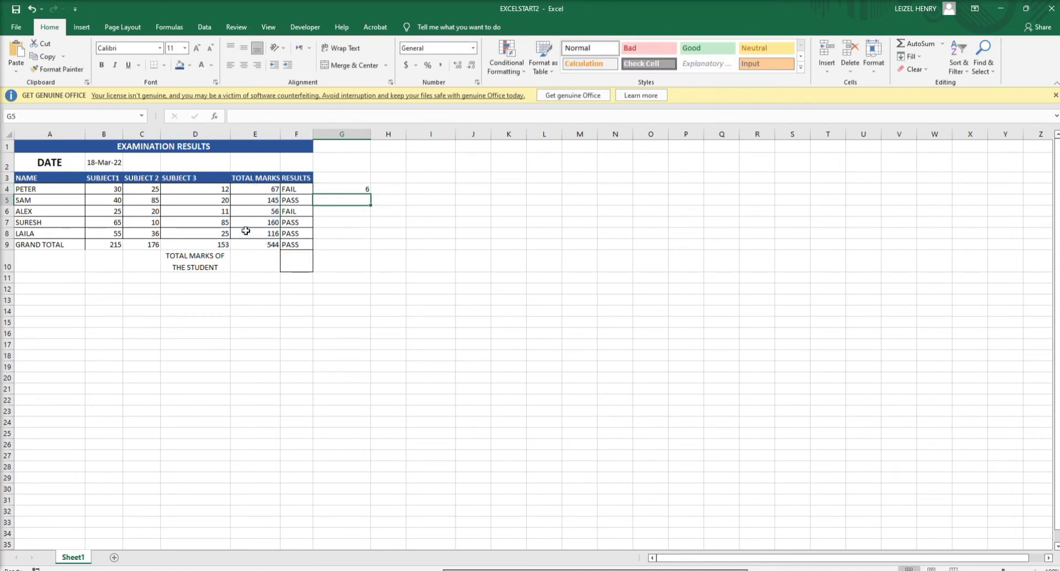
Test the COUNT formula in G4 by clearing the total marks in E6, and undo the deletion
click(354, 190)
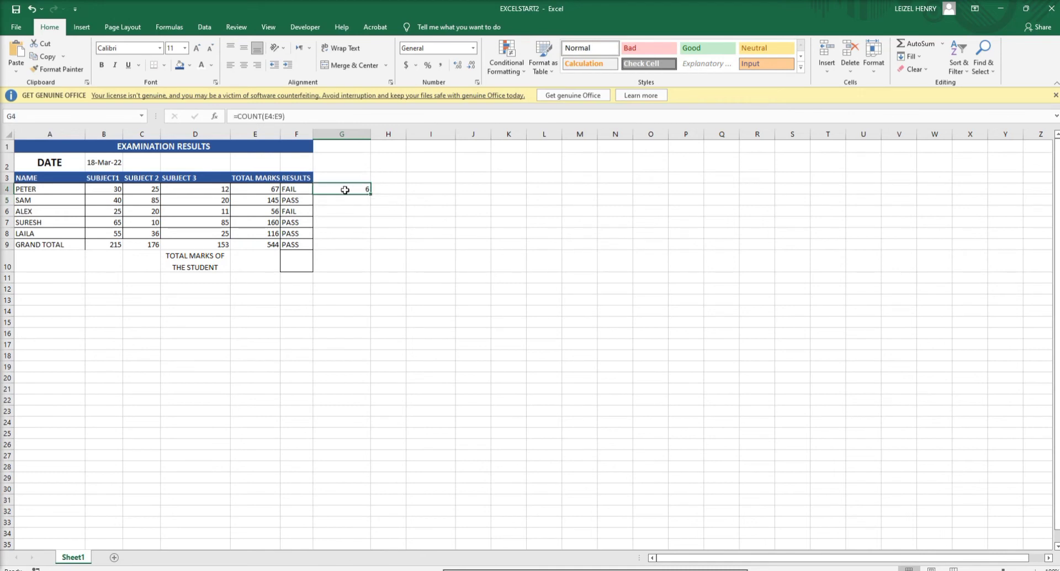
click(275, 212)
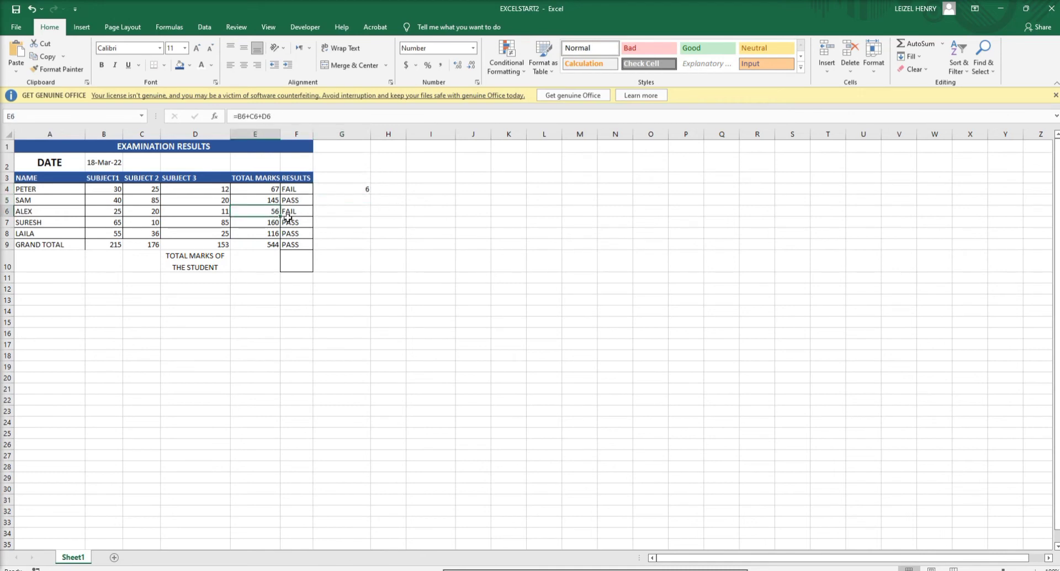
key(BackSpace)
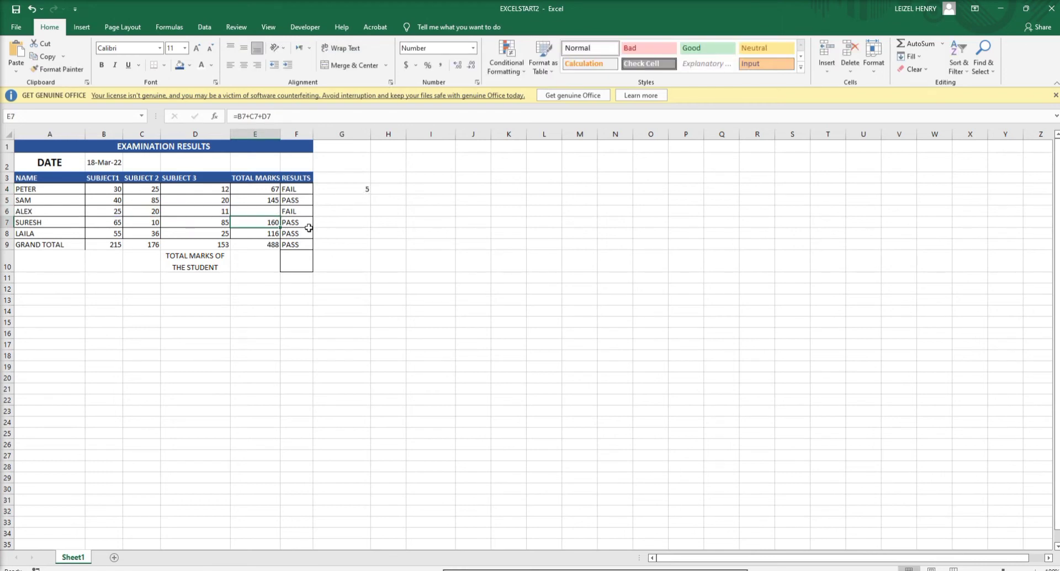
key(Return)
key(ctrl+z)
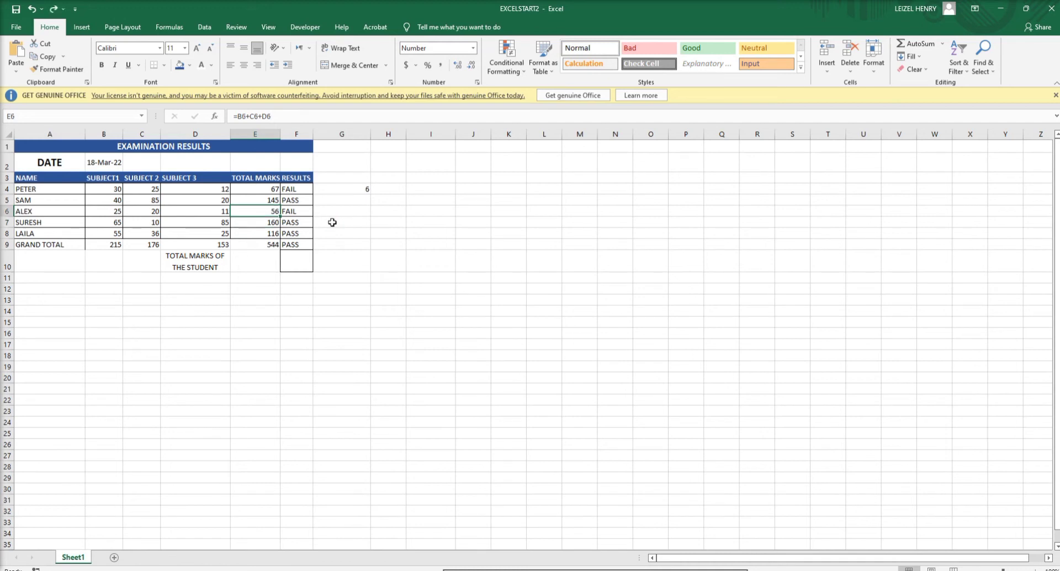
click(355, 190)
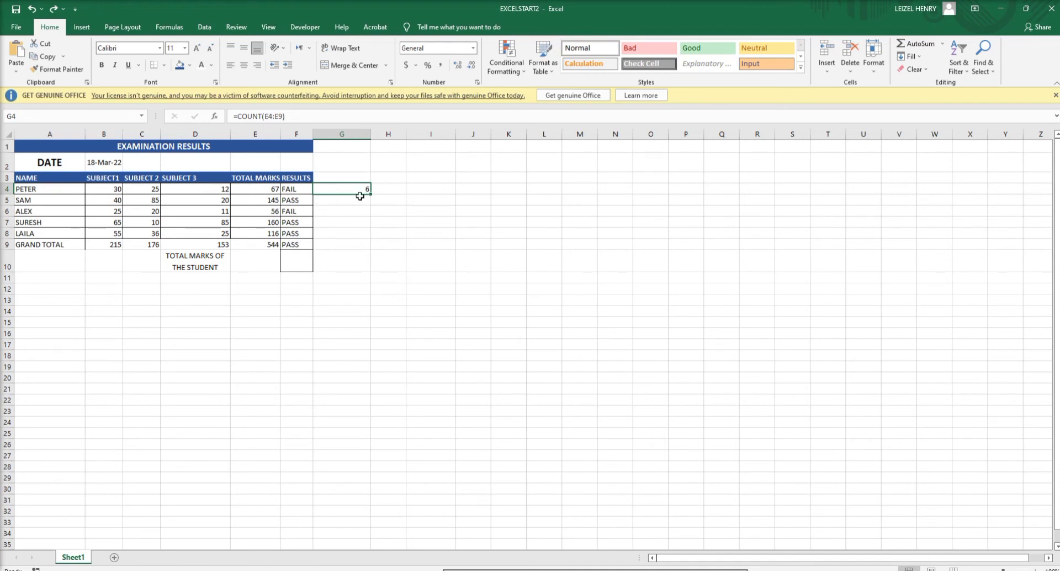
Replace the formula in G4 with =COUNT(B2) to count the date cell
text(=COUNTA)
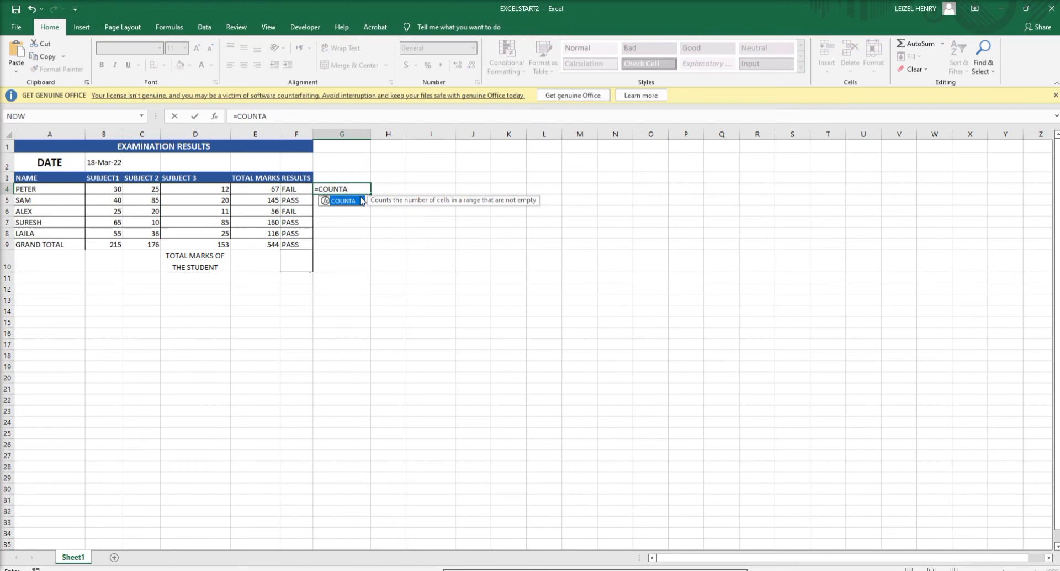
key(BackSpace)
double_click(361, 201)
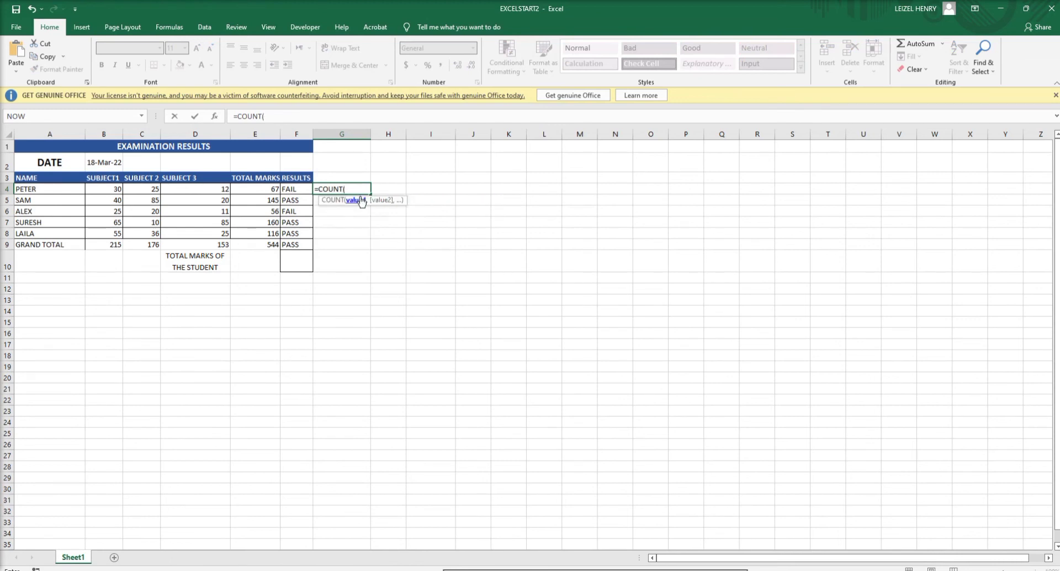
click(108, 163)
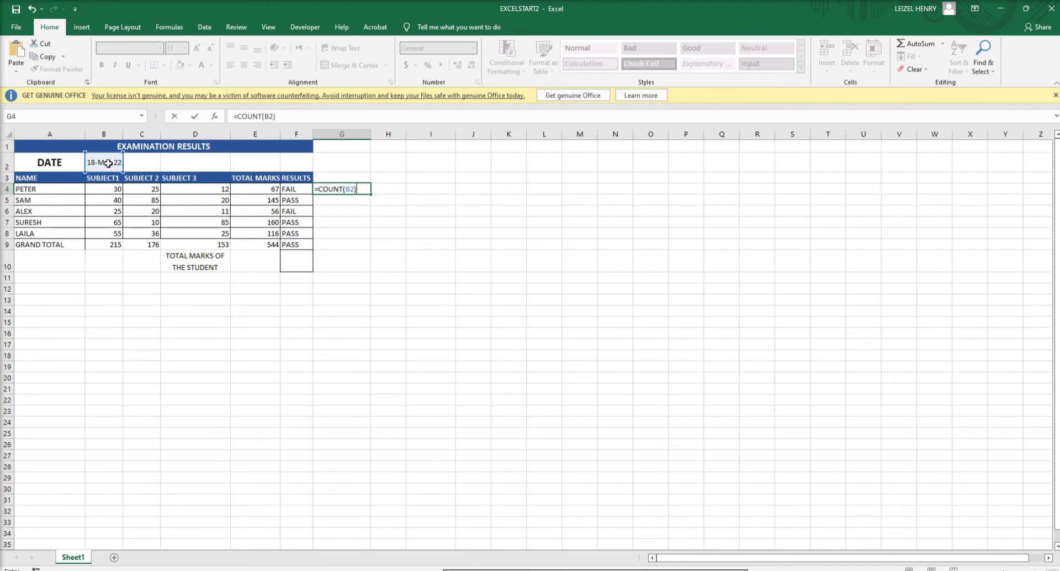
key(Return)
Change the COUNT argument in G4 to the RESULTS column as the absolute range $F$4:$F$9
click(359, 187)
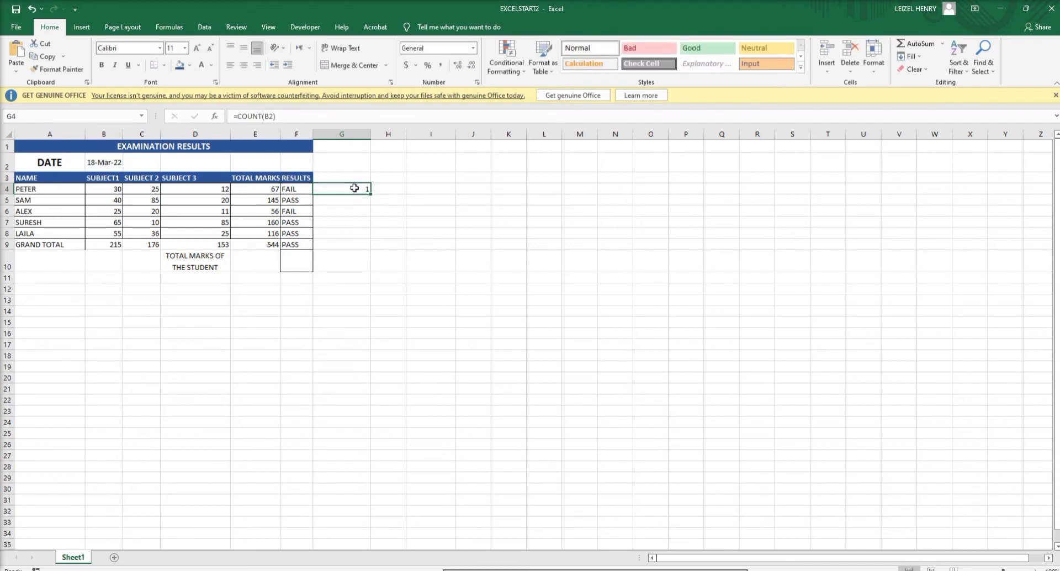
click(272, 118)
key(BackSpace)
key(BackSpace)
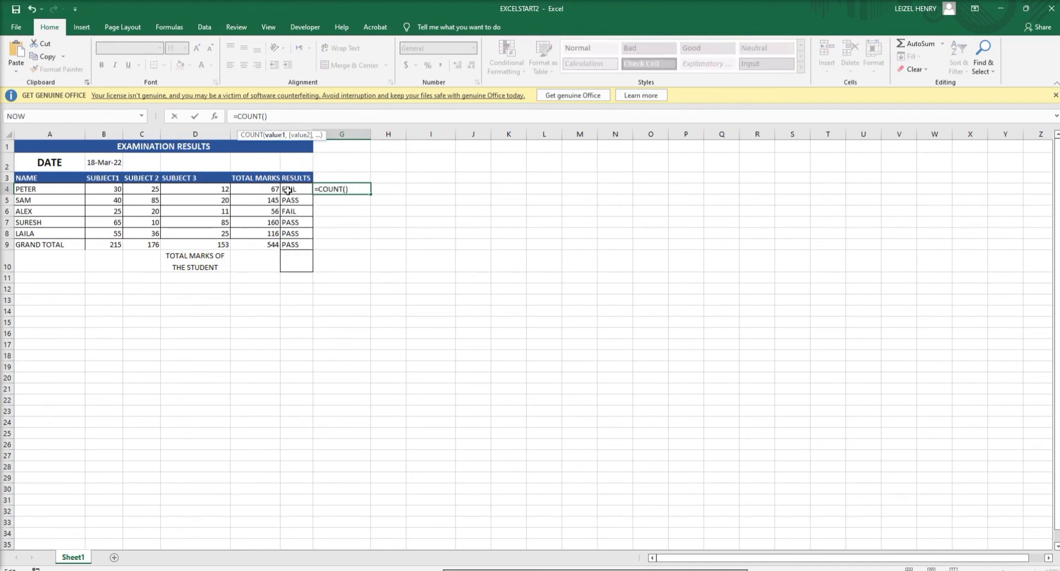
drag(286, 189, 291, 243)
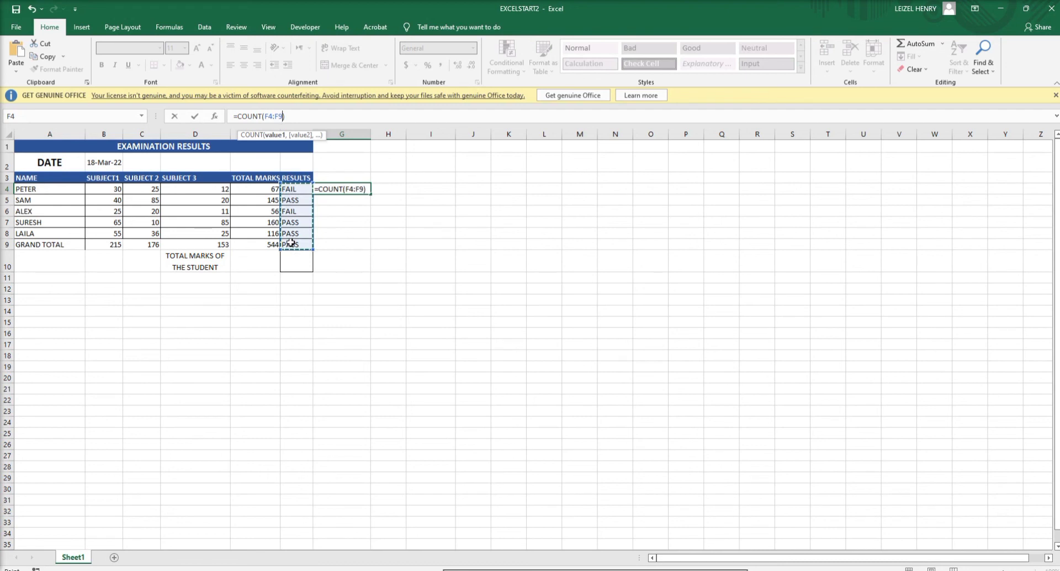
key(F4)
key(Return)
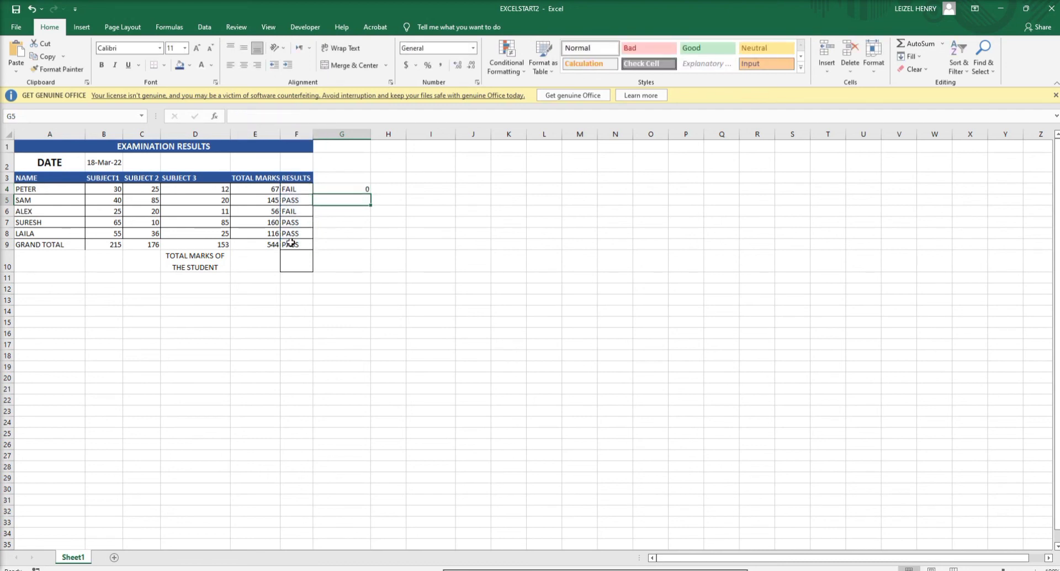
Change the function in G4 from COUNT to COUNTA, giving =COUNTA($F$4:$F$9), to count the non-empty results
click(366, 187)
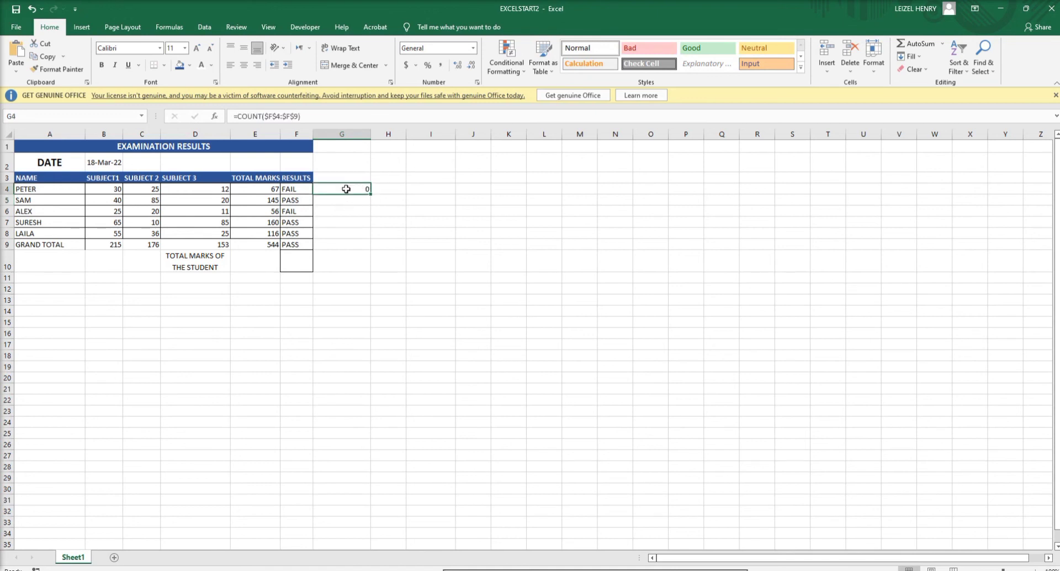
click(262, 118)
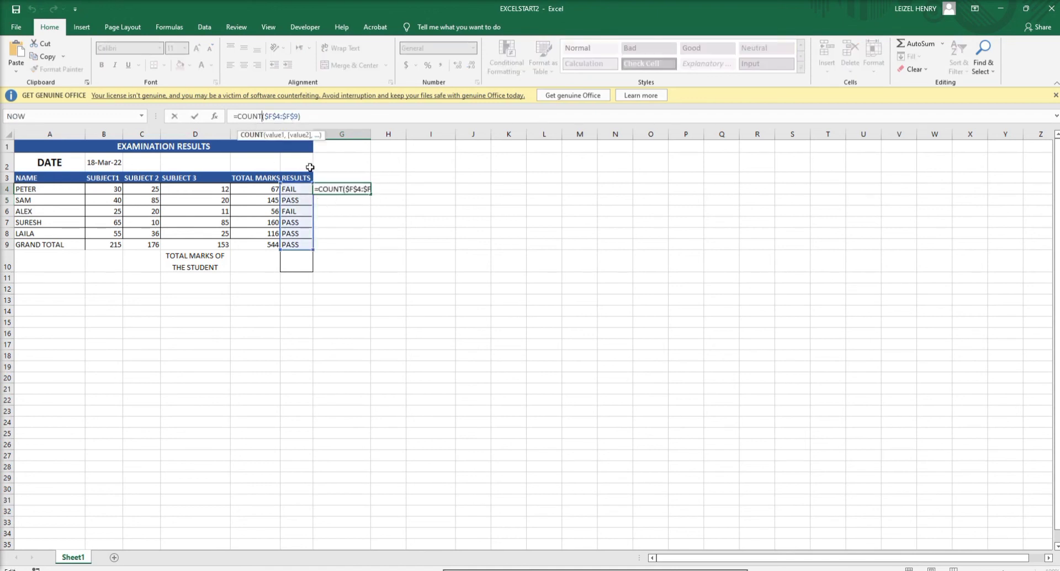
text(A)
key(Return)
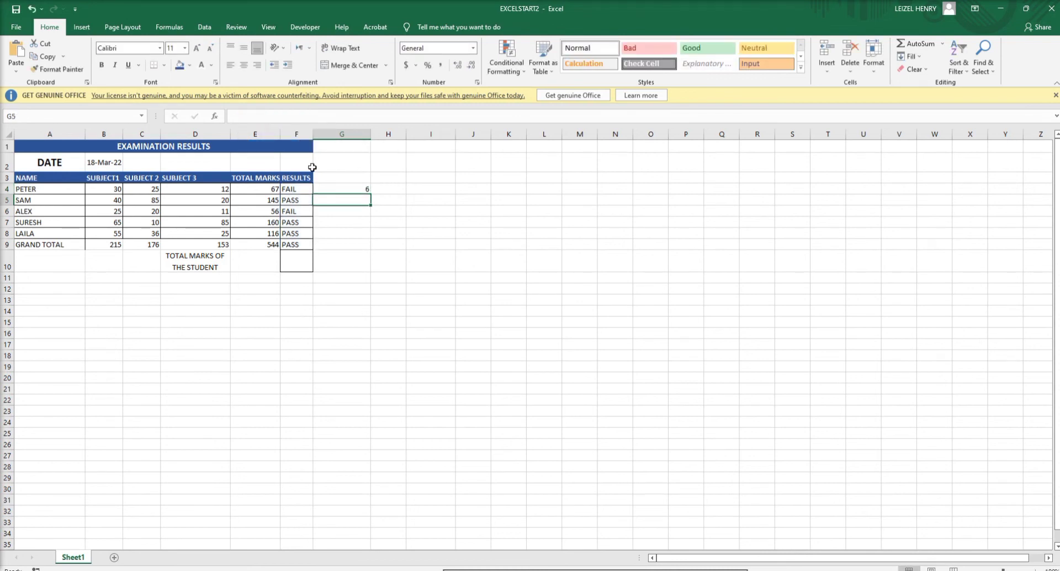
Test the COUNTA formula by clearing the result in F6, and undo the deletion
click(294, 211)
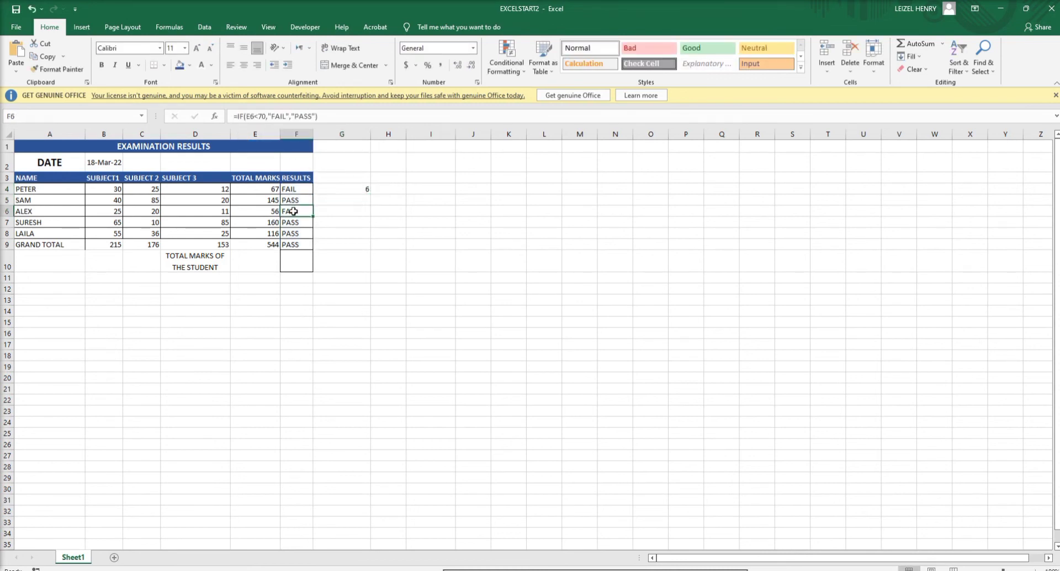
double_click(294, 212)
key(Escape)
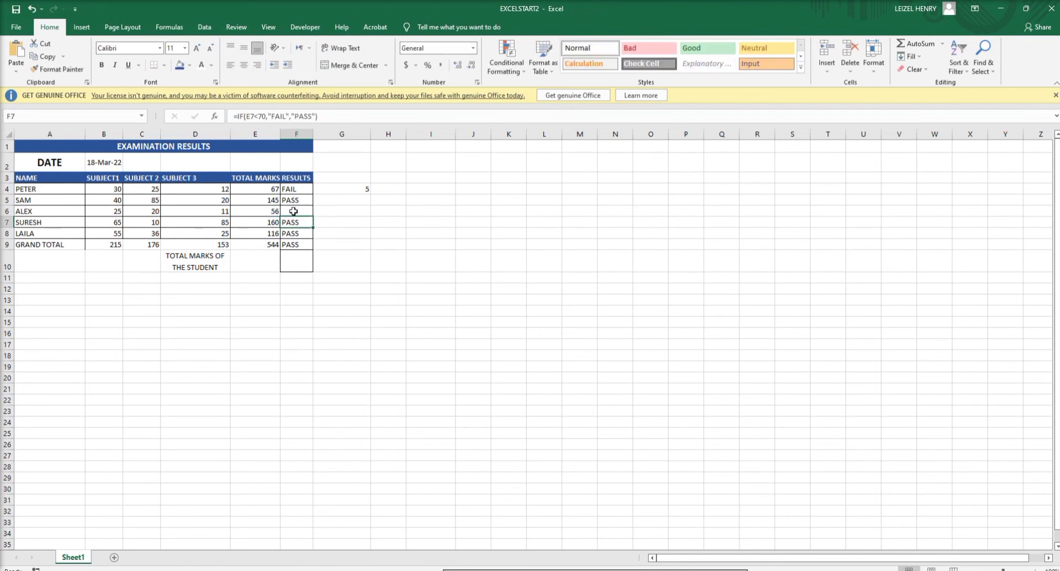
key(Delete)
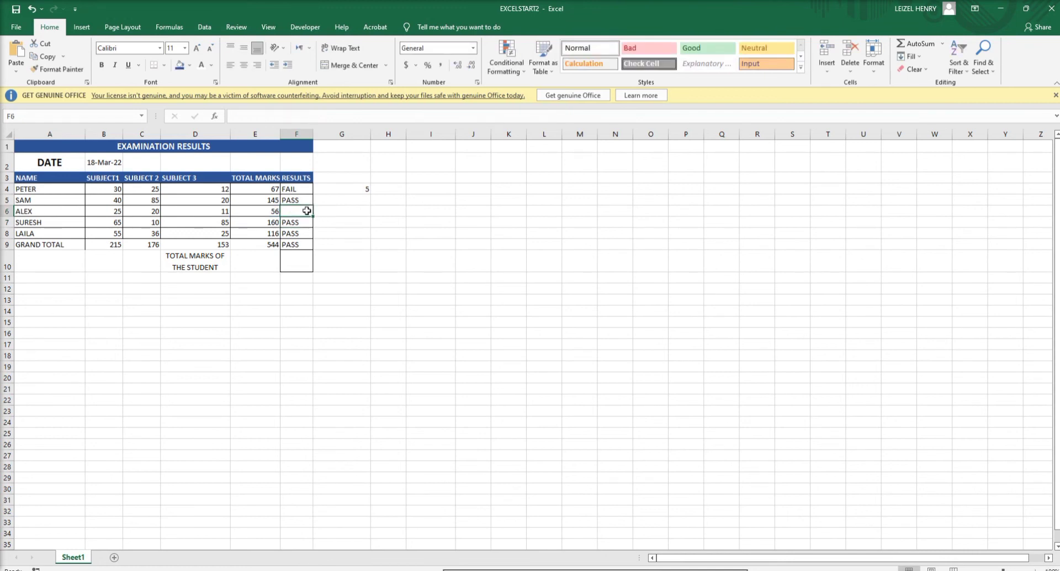
key(ctrl+z)
Replace the COUNTA range in G4 with the TOTAL MARKS cells so the formula reads =COUNTA(E4:E9)
click(357, 188)
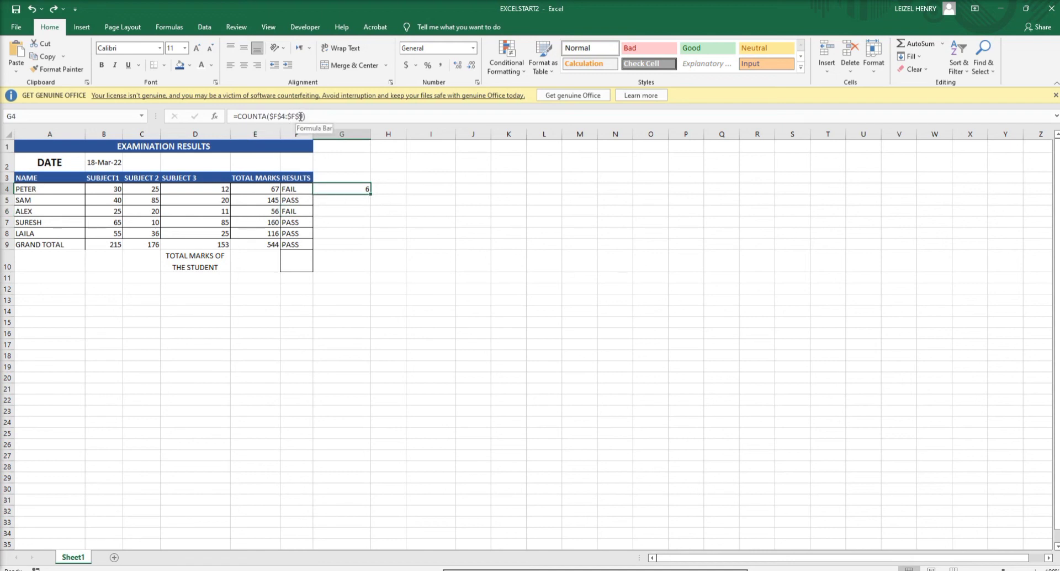
click(301, 116)
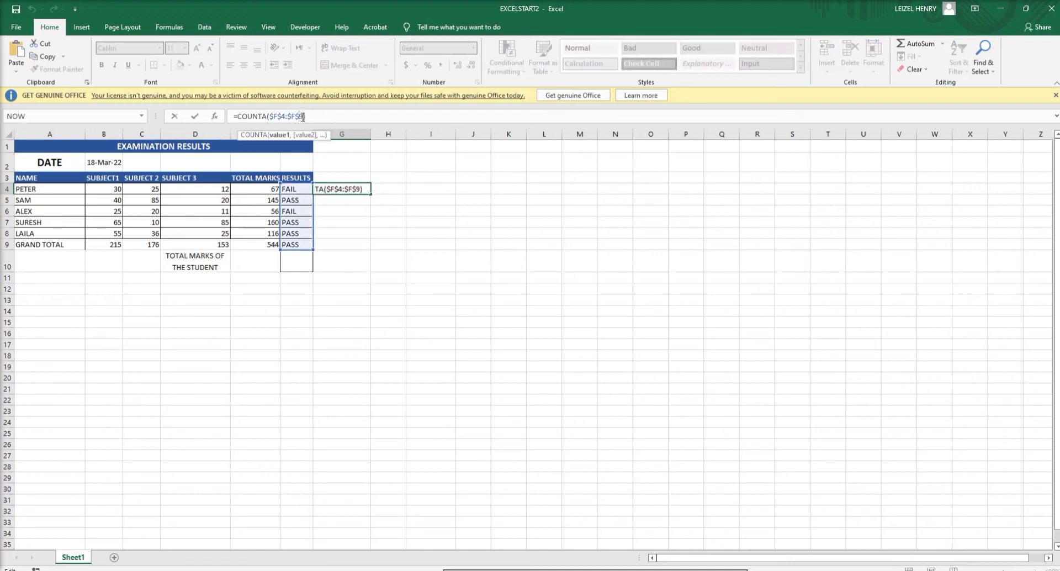
drag(303, 116, 269, 115)
key(BackSpace)
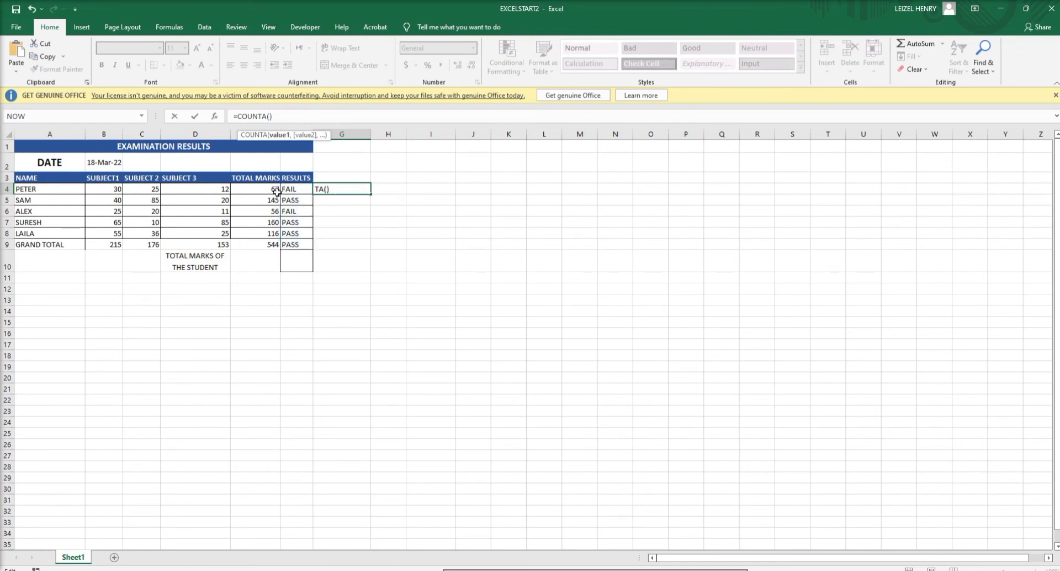
drag(273, 189, 269, 245)
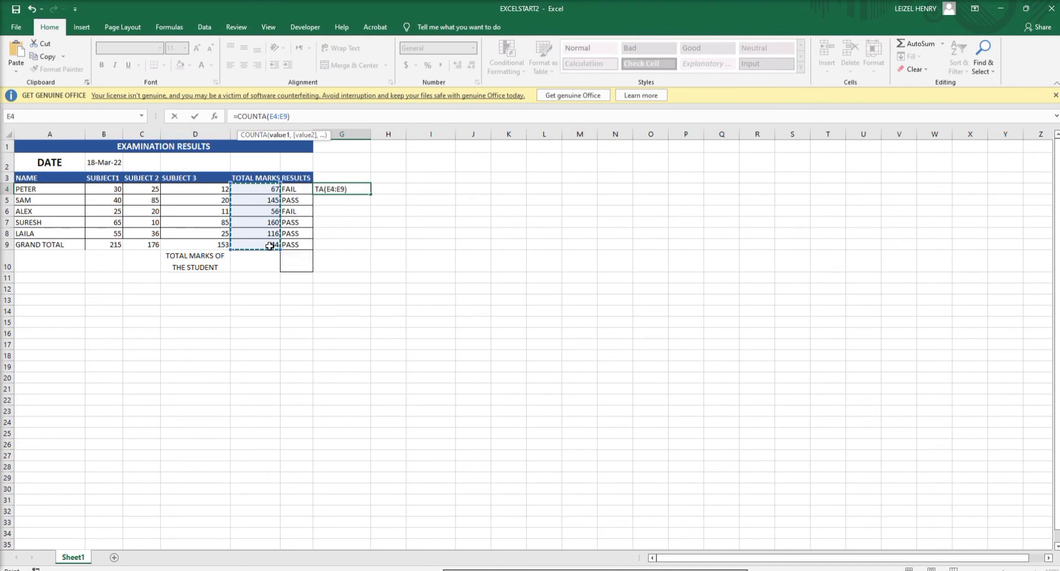
key(Return)
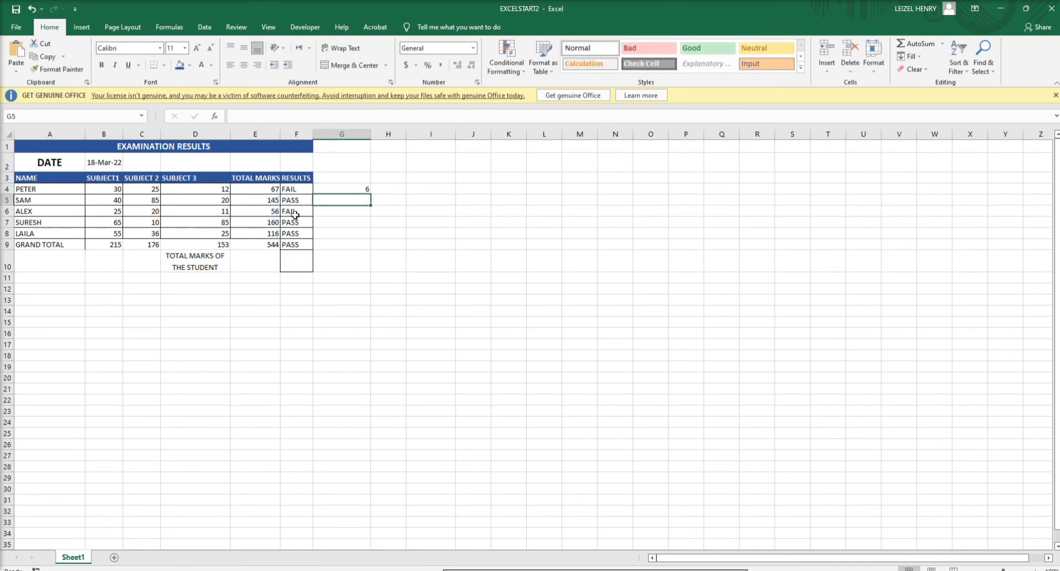
click(341, 188)
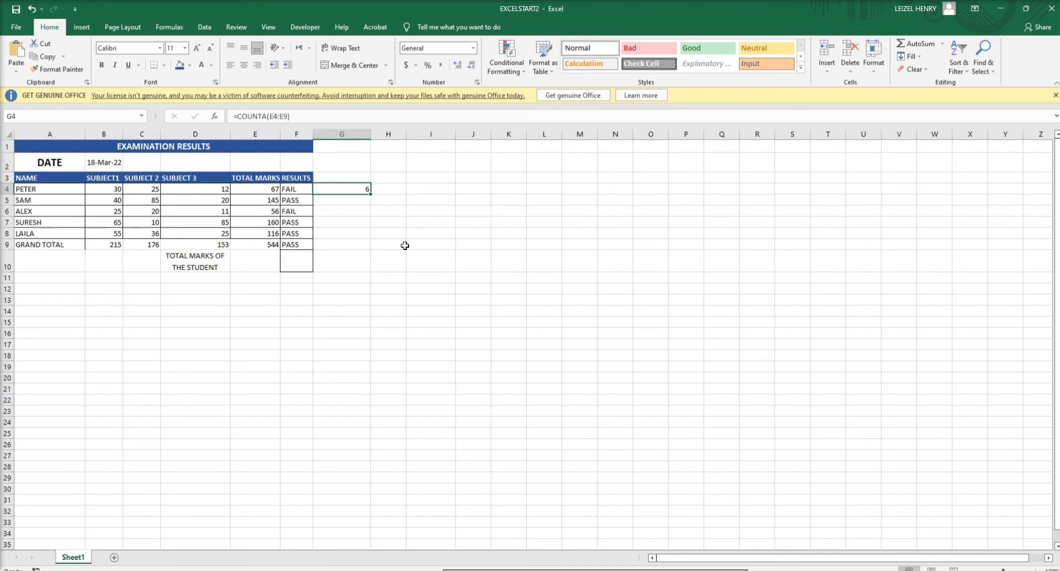